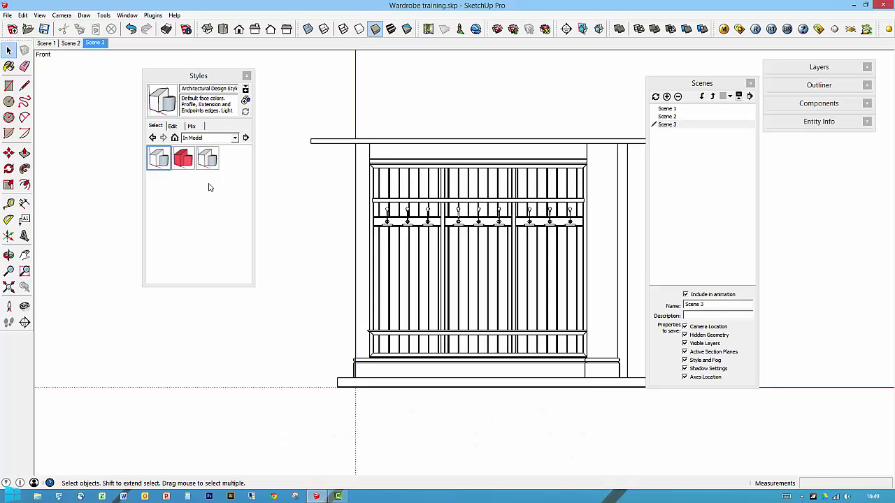
Step: Duplicate the Architectural Design Style and select the new copy
{"action": "right_click", "coordinate": [156, 158]}
{"action": "left_click", "coordinate": [185, 184]}
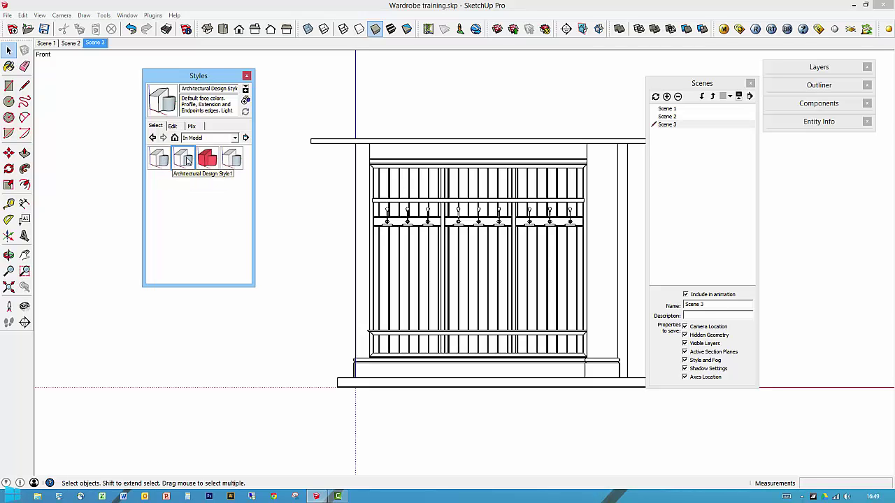
{"action": "left_click", "coordinate": [185, 160]}
{"action": "right_click", "coordinate": [185, 160]}
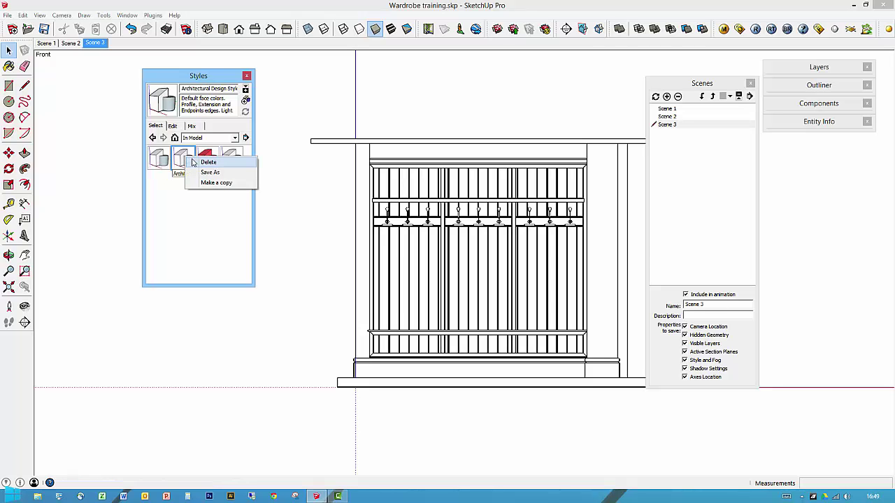
{"action": "left_click", "coordinate": [179, 162]}
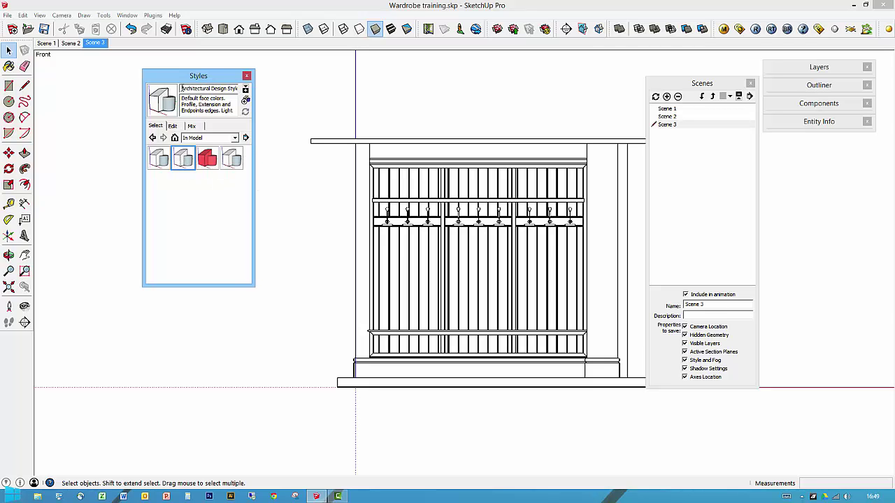
Step: Rename the copy 'Hidden line style' with the description 'Hidden line'
{"action": "left_click_drag", "start_coordinate": [191, 88], "coordinate": [288, 98]}
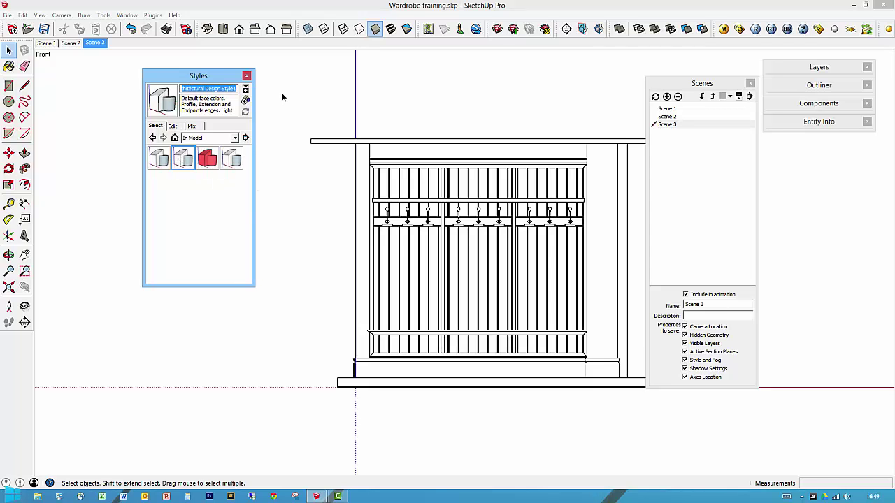
{"action": "type", "text": "Hidden lin"}
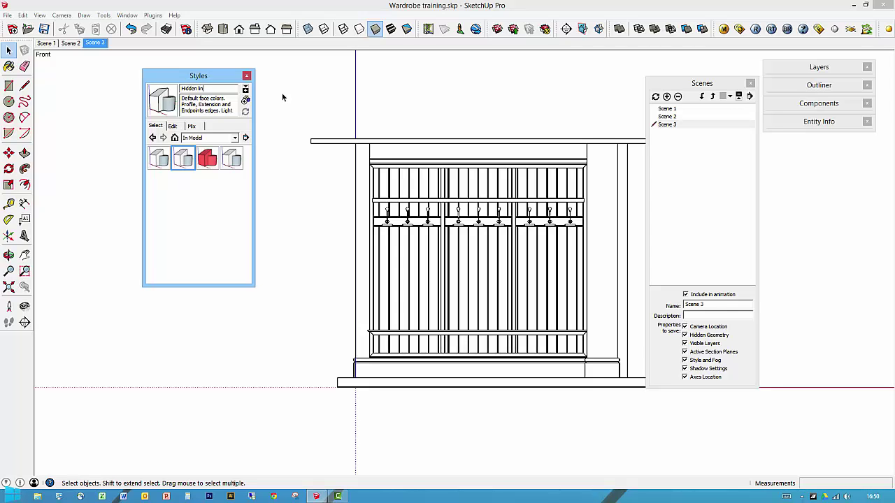
{"action": "type", "text": "e style"}
{"action": "key", "text": "Tab"}
{"action": "type", "text": "H"}
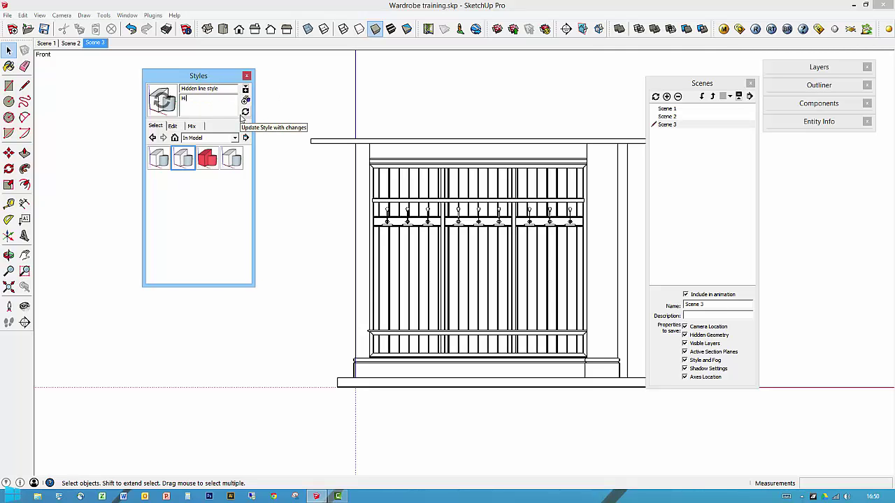
{"action": "type", "text": "idden line"}
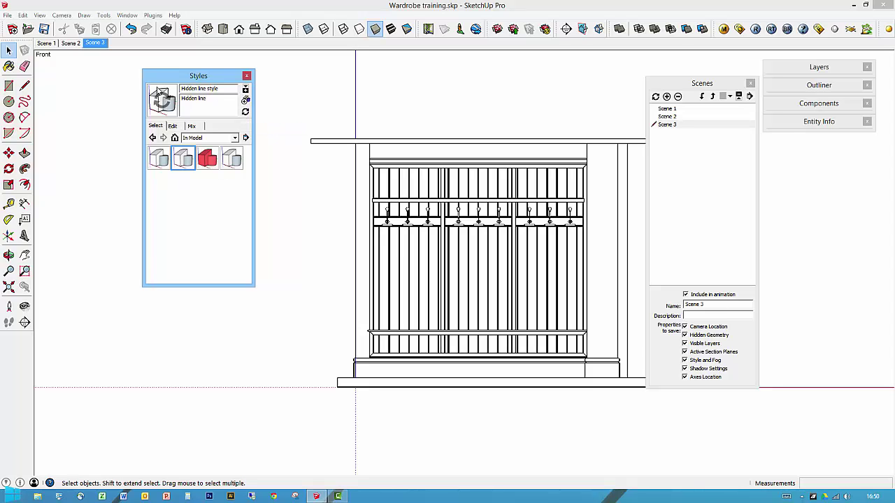
Step: Save the new name and description, then set the style's faces to Hidden Line and update
{"action": "left_click", "coordinate": [163, 102]}
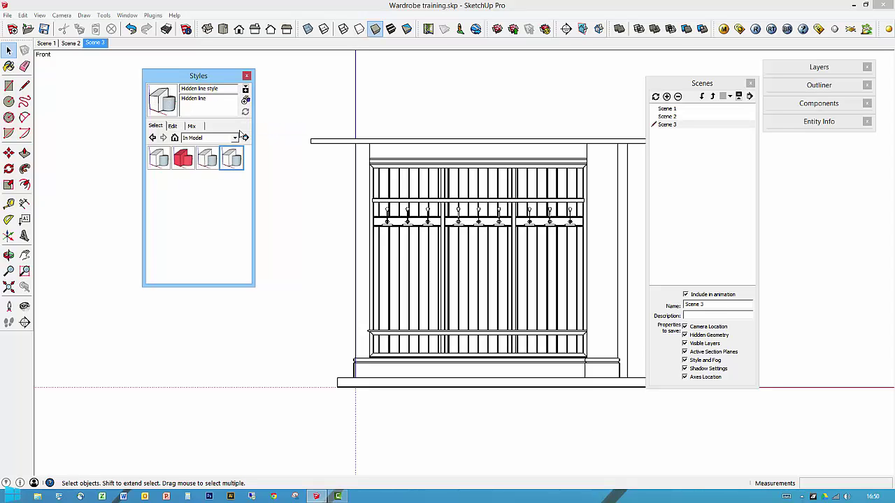
{"action": "left_click", "coordinate": [359, 28]}
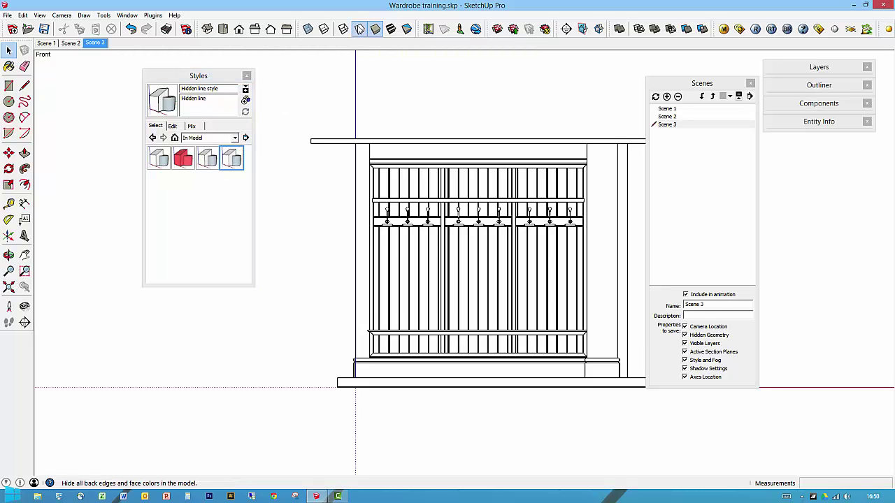
{"action": "left_click", "coordinate": [167, 105]}
Step: Apply the Hidden line style, briefly comparing it with the Architectural Design Style
{"action": "left_click", "coordinate": [230, 159]}
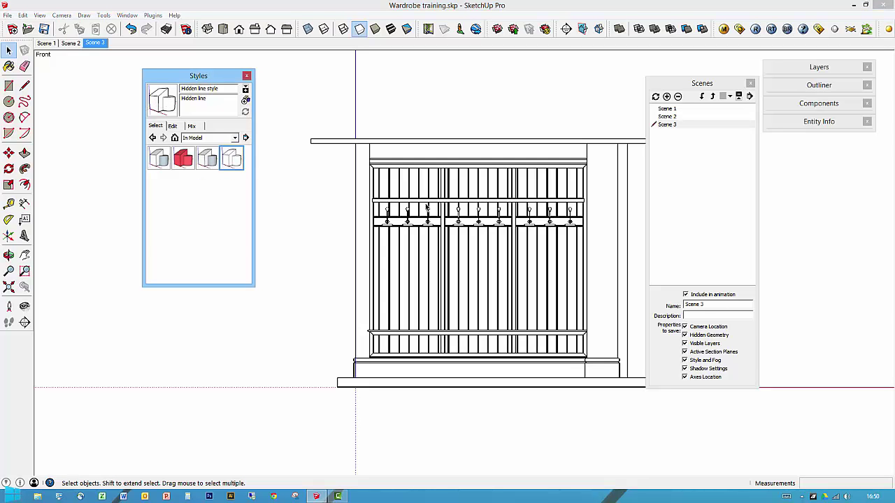
{"action": "left_click", "coordinate": [162, 161]}
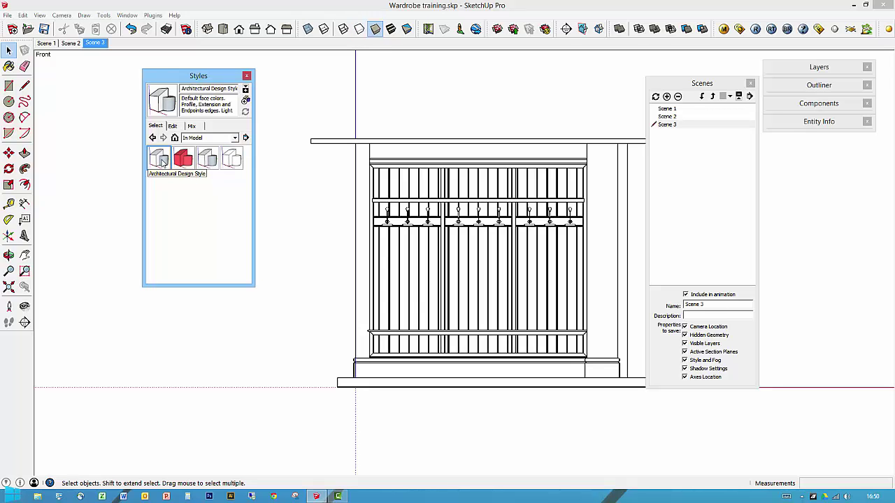
{"action": "left_click", "coordinate": [233, 160]}
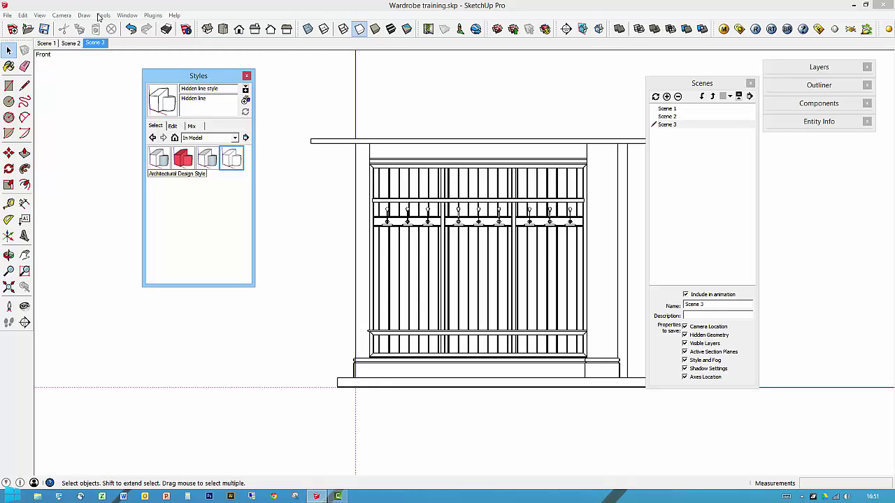
Step: Check the View > Toolbars settings, then move the Styles panel aside
{"action": "left_click", "coordinate": [40, 15]}
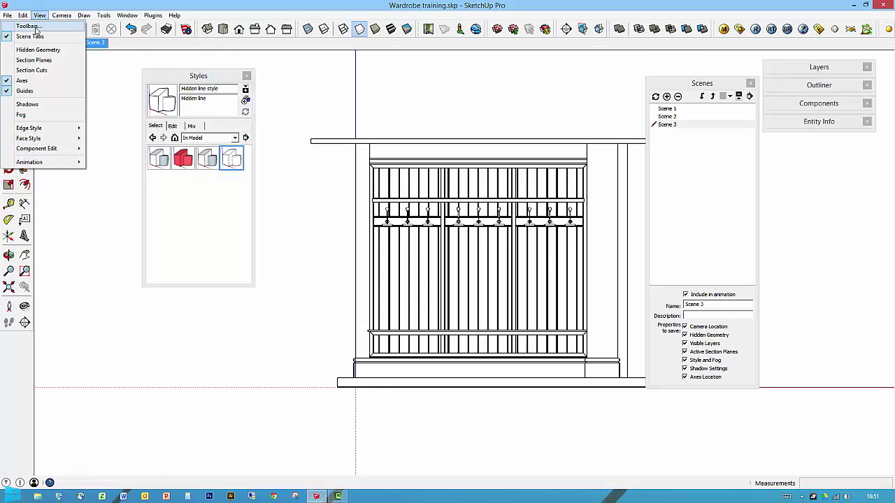
{"action": "left_click", "coordinate": [35, 27]}
{"action": "left_click_drag", "start_coordinate": [459, 256], "coordinate": [458, 272]}
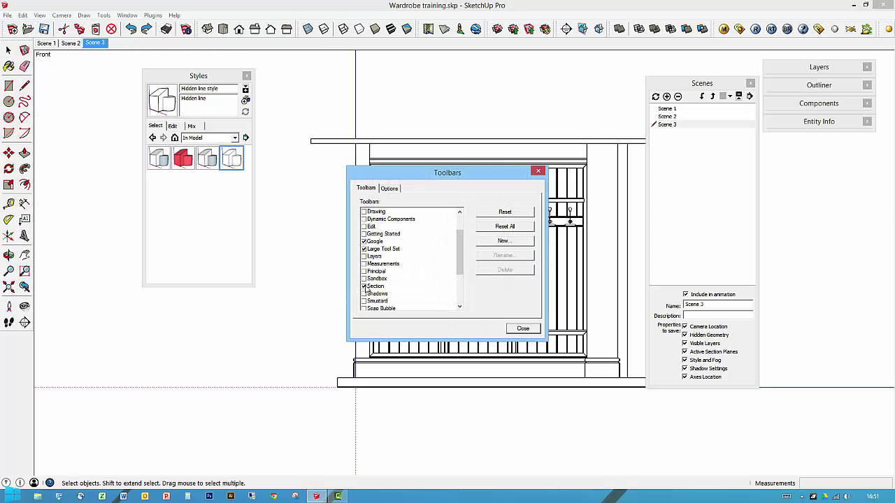
{"action": "left_click", "coordinate": [522, 329]}
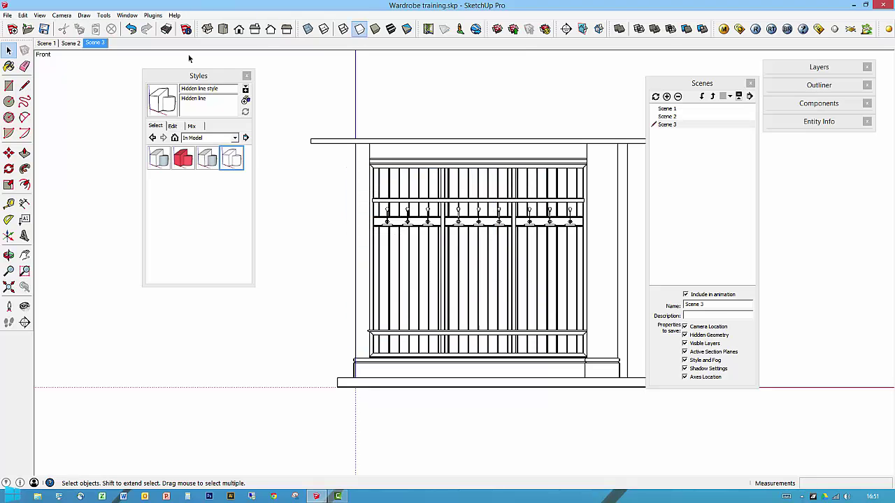
{"action": "left_click_drag", "start_coordinate": [198, 75], "coordinate": [143, 81]}
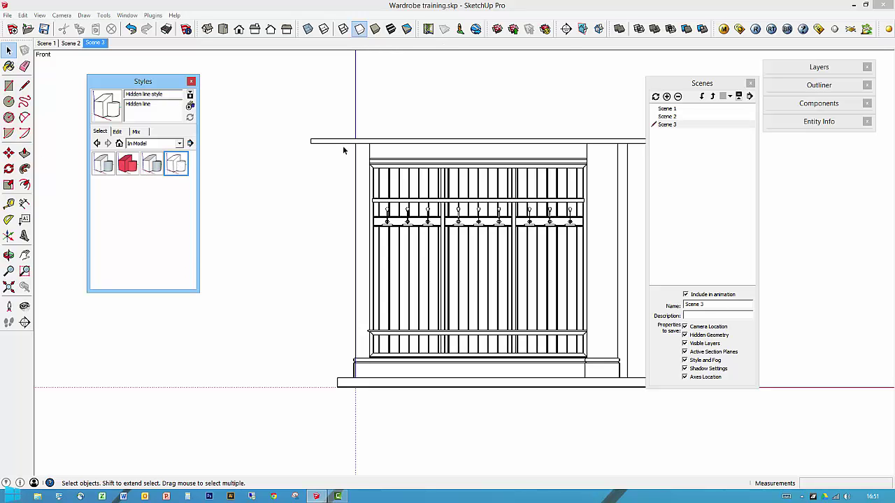
Step: Toggle section cuts and apply the Architectural Design Style to show the uncut front
{"action": "left_click", "coordinate": [599, 30]}
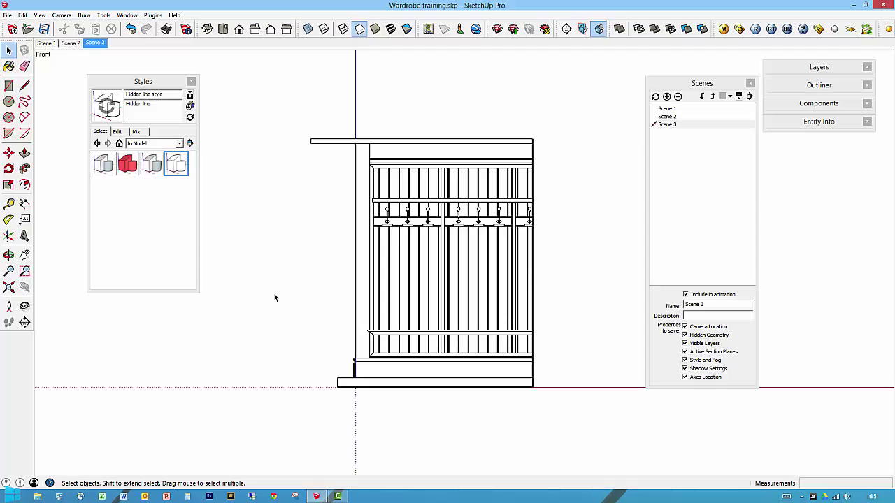
{"action": "left_click", "coordinate": [178, 160]}
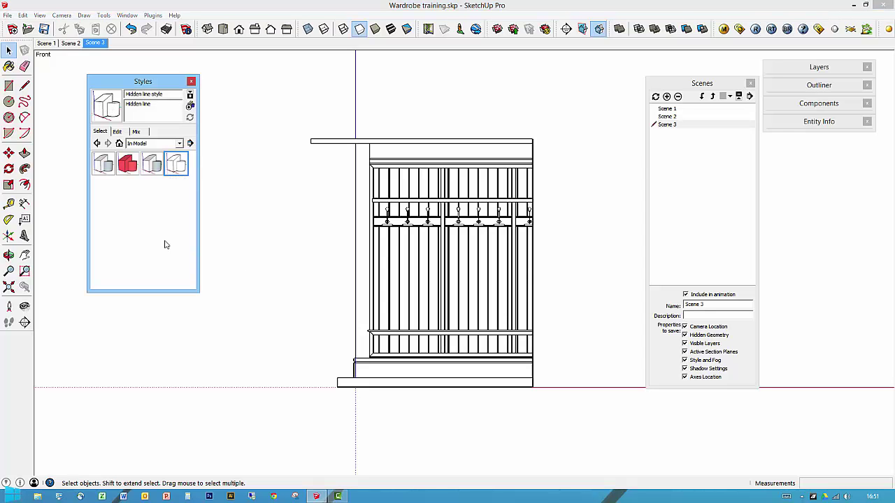
{"action": "left_click", "coordinate": [103, 165]}
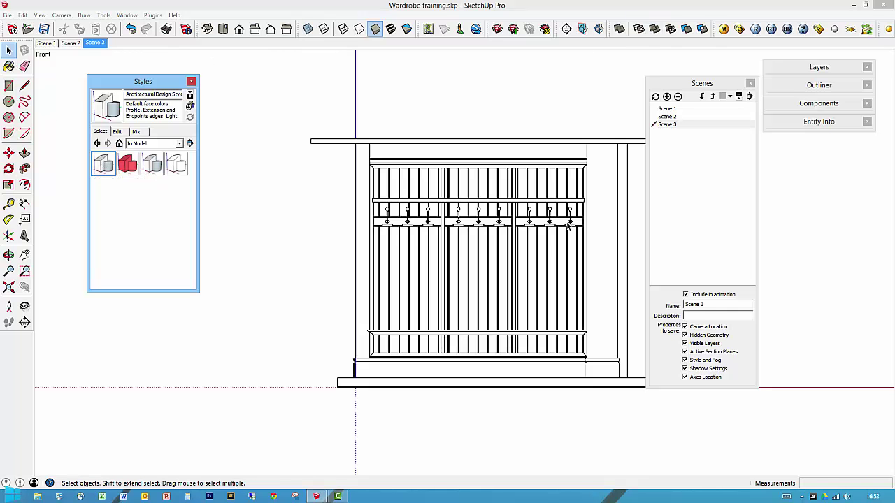
Step: Orbit to a raised three-quarter view and switch the camera to Perspective
{"action": "middle_click_drag", "start_coordinate": [562, 230], "coordinate": [354, 79]}
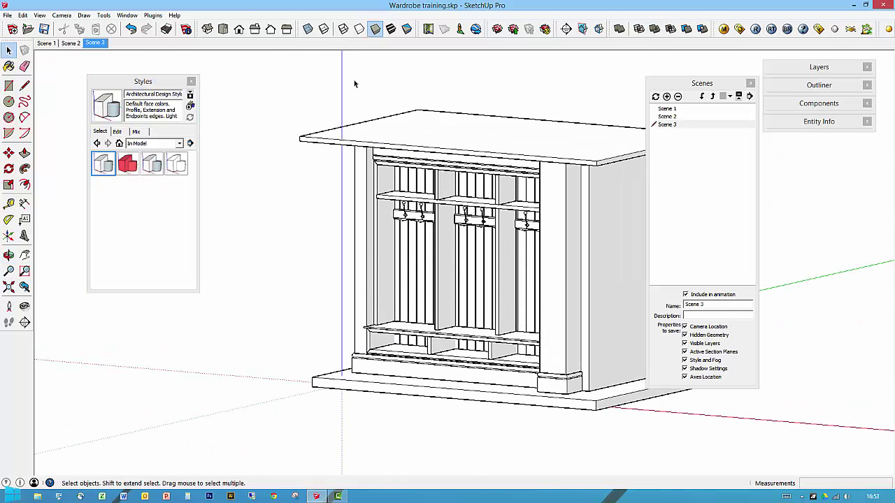
{"action": "left_click", "coordinate": [61, 15]}
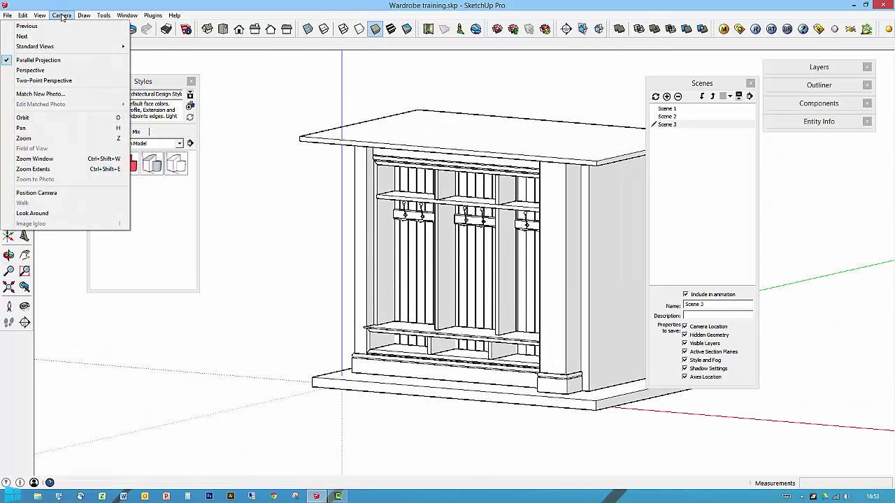
{"action": "left_click", "coordinate": [30, 71]}
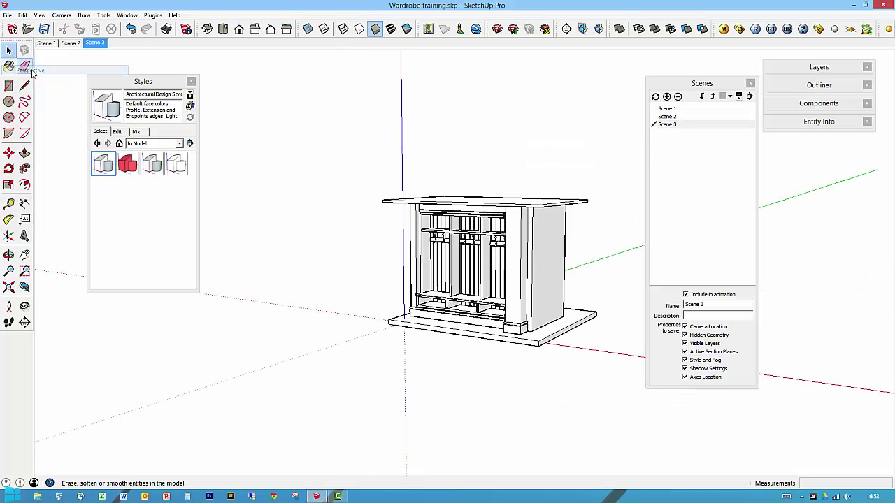
Step: Add Scene 4 and zoom in to a closer front-left view of the wardrobe
{"action": "right_click", "coordinate": [97, 44]}
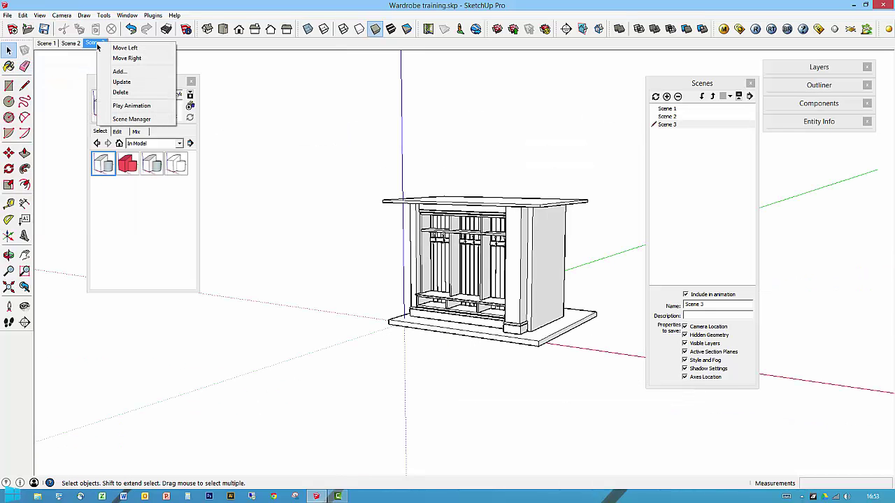
{"action": "left_click", "coordinate": [119, 72]}
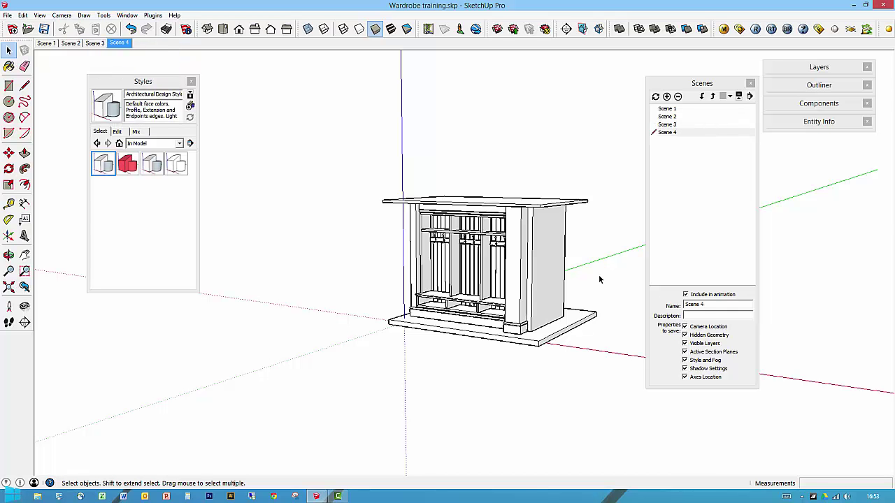
{"action": "scroll", "coordinate": [533, 261], "scroll_direction": "up", "scroll_amount": 4}
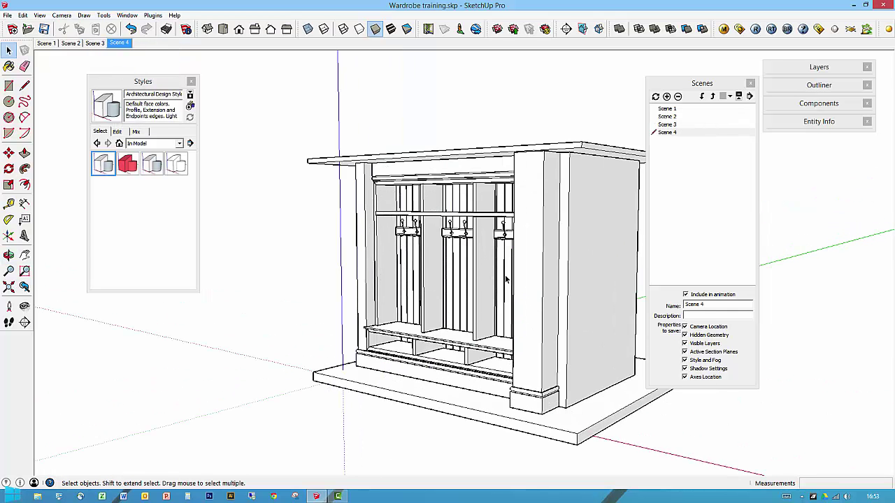
{"action": "middle_click_drag", "start_coordinate": [507, 279], "coordinate": [549, 274]}
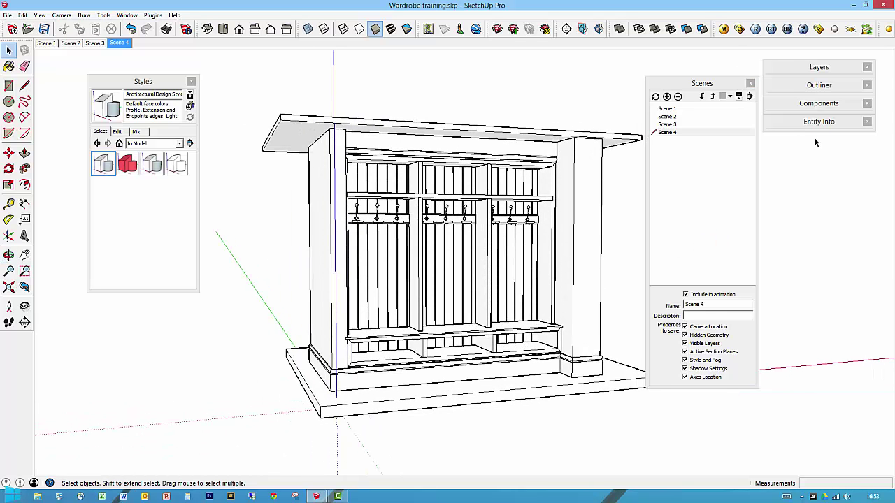
Step: Open the Materials panel on the Colors collection and pick beige Color_D10
{"action": "left_click", "coordinate": [127, 15]}
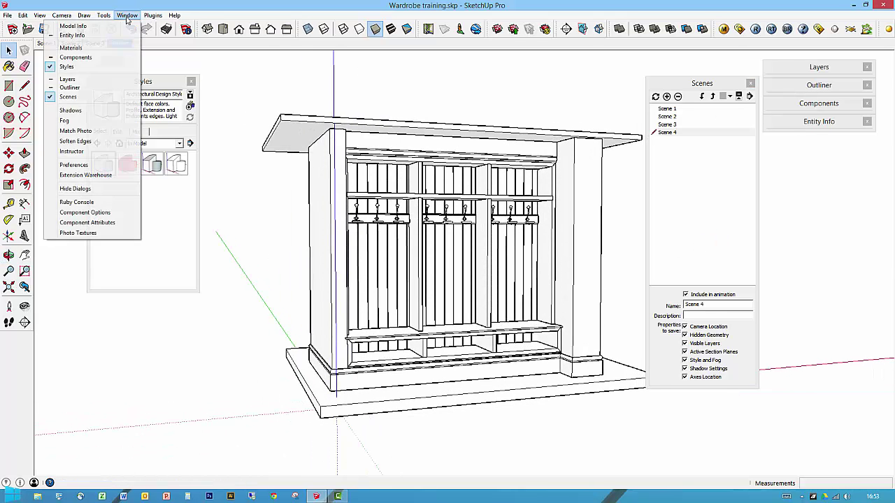
{"action": "left_click", "coordinate": [83, 48]}
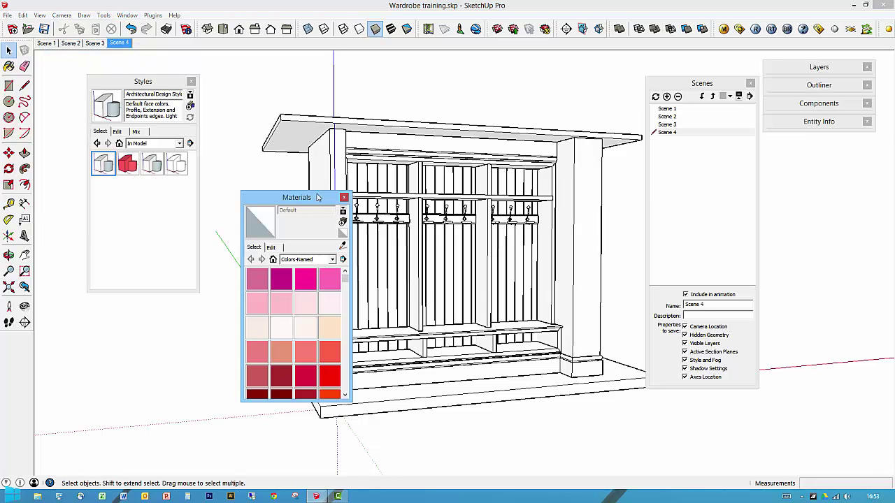
{"action": "left_click_drag", "start_coordinate": [292, 197], "coordinate": [728, 89]}
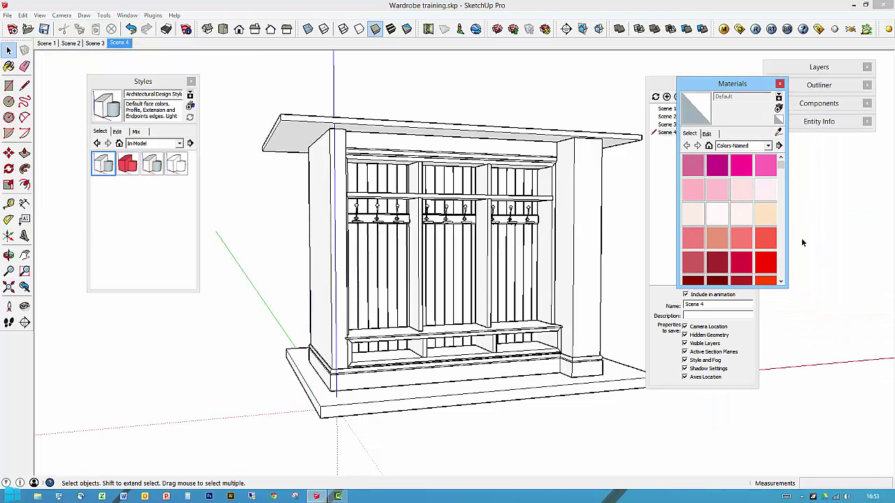
{"action": "left_click", "coordinate": [768, 145]}
{"action": "scroll", "coordinate": [747, 189], "scroll_direction": "up", "scroll_amount": 3}
{"action": "left_click", "coordinate": [730, 200]}
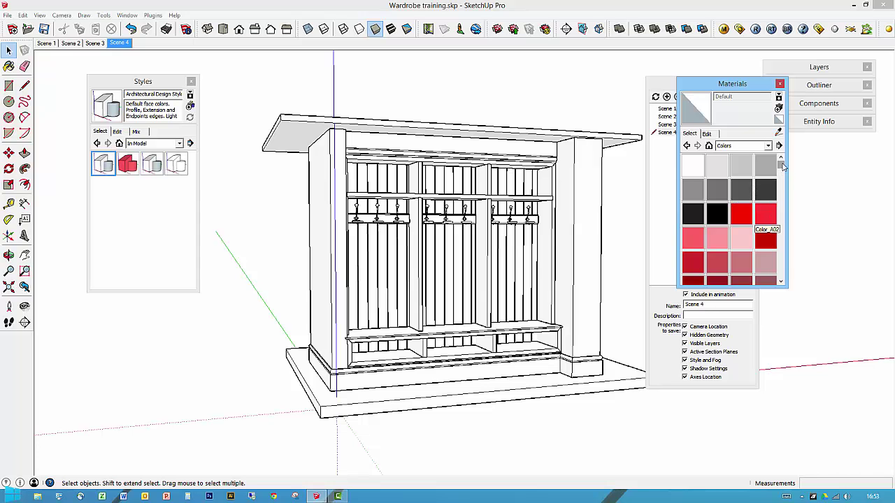
{"action": "scroll", "coordinate": [782, 166], "scroll_direction": "down", "scroll_amount": 3}
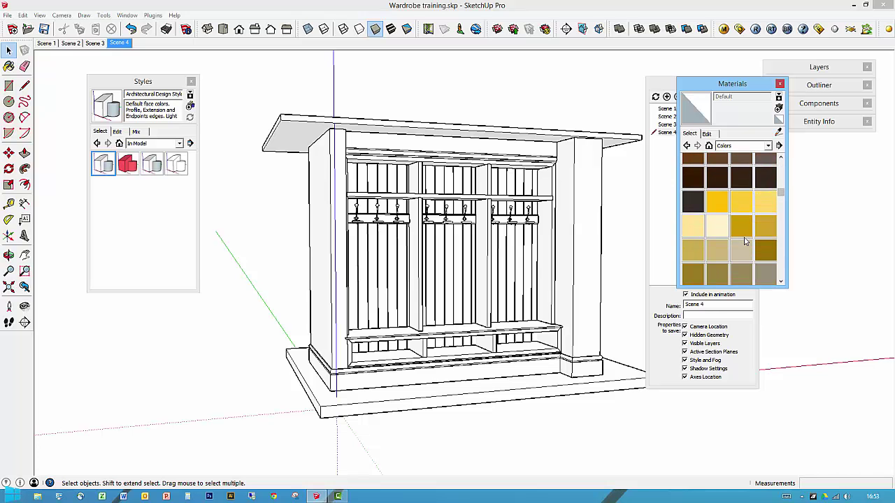
{"action": "left_click", "coordinate": [741, 250]}
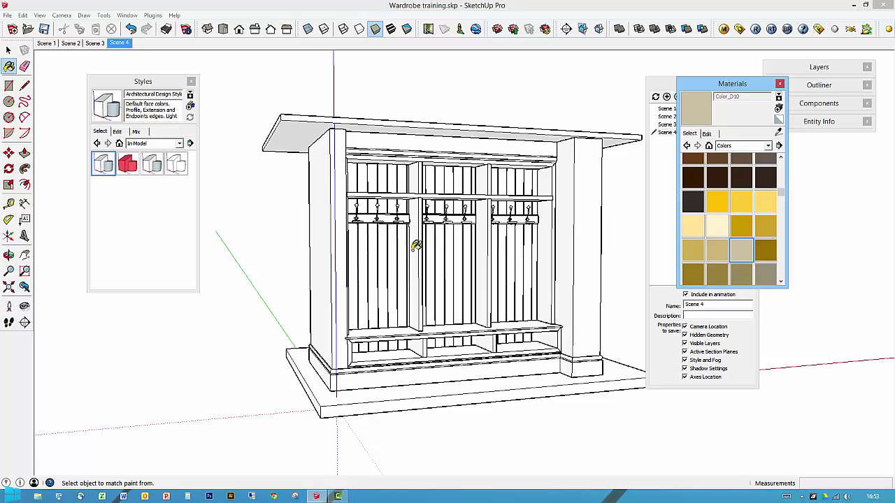
Step: Paint the back panels of the left, middle and right bays beige, then load Color_000
{"action": "left_click", "coordinate": [362, 273]}
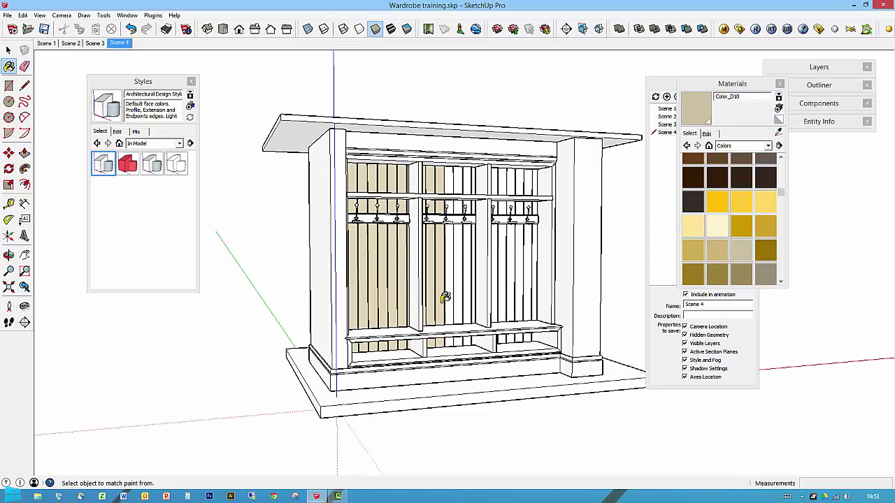
{"action": "left_click", "coordinate": [461, 277]}
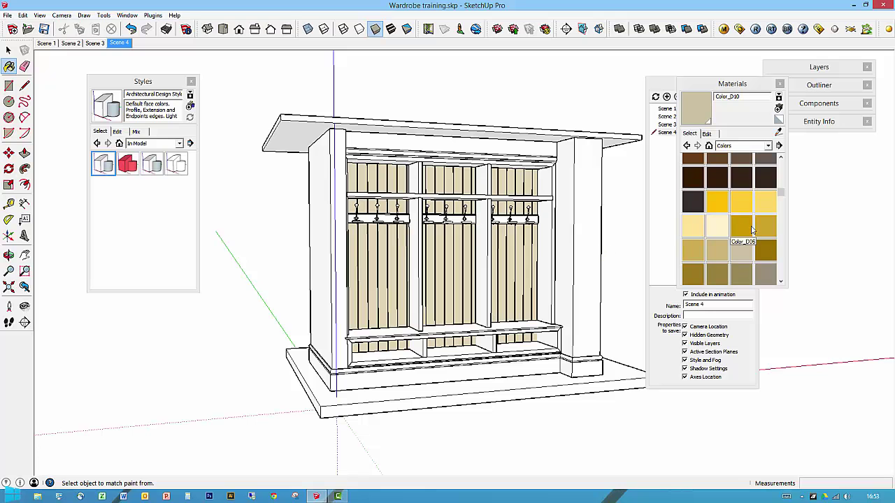
{"action": "left_click_drag", "start_coordinate": [781, 194], "coordinate": [790, 152]}
{"action": "left_click", "coordinate": [692, 168]}
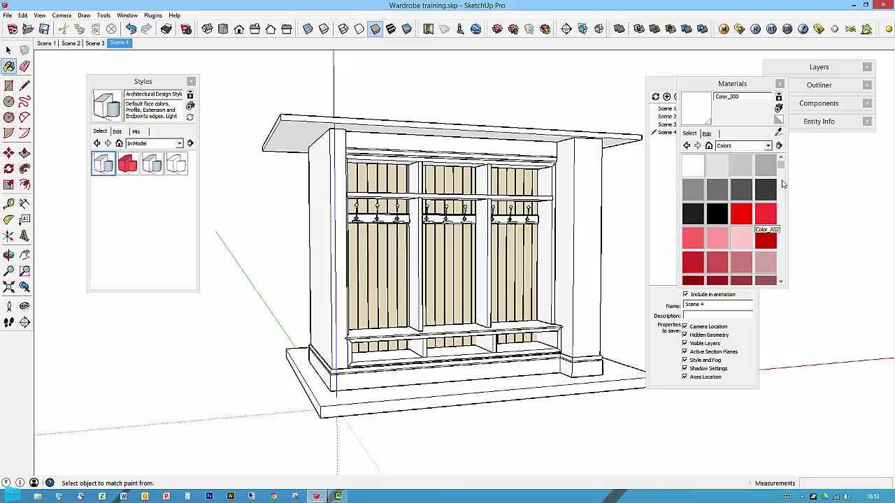
Step: Pick tan Color_C09 and paint the base skirting and top crown band with it
{"action": "scroll", "coordinate": [748, 230], "scroll_direction": "down", "scroll_amount": 3}
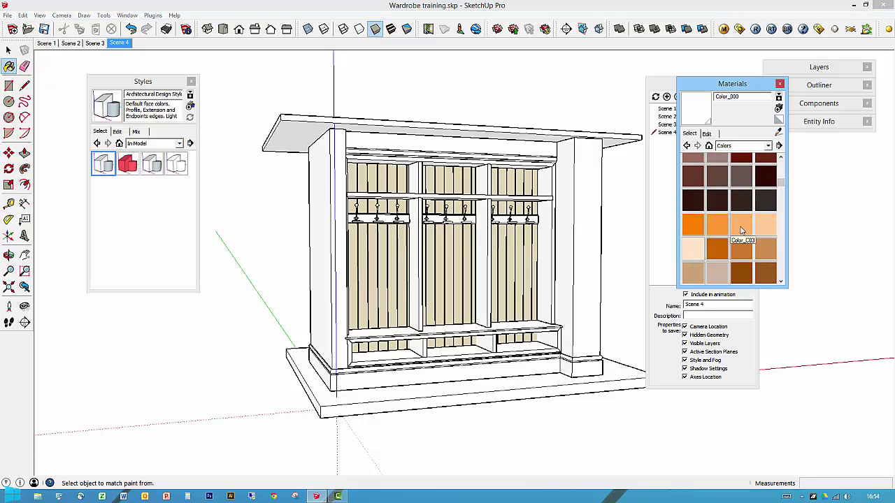
{"action": "left_click", "coordinate": [693, 273]}
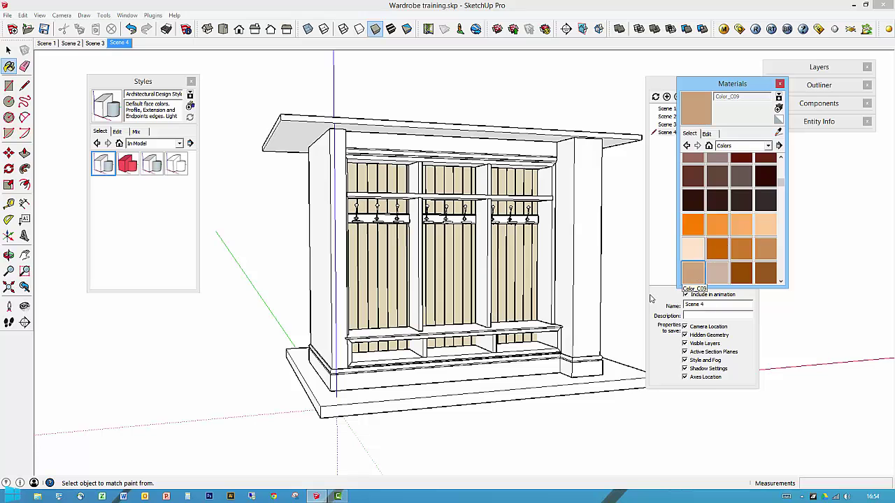
{"action": "left_click", "coordinate": [328, 377]}
{"action": "left_click", "coordinate": [543, 141]}
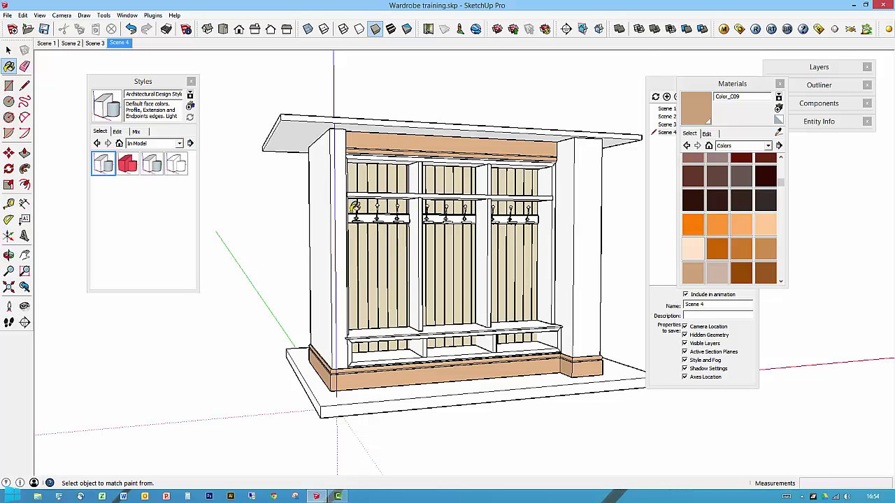
{"action": "scroll", "coordinate": [353, 207], "scroll_direction": "up", "scroll_amount": 6}
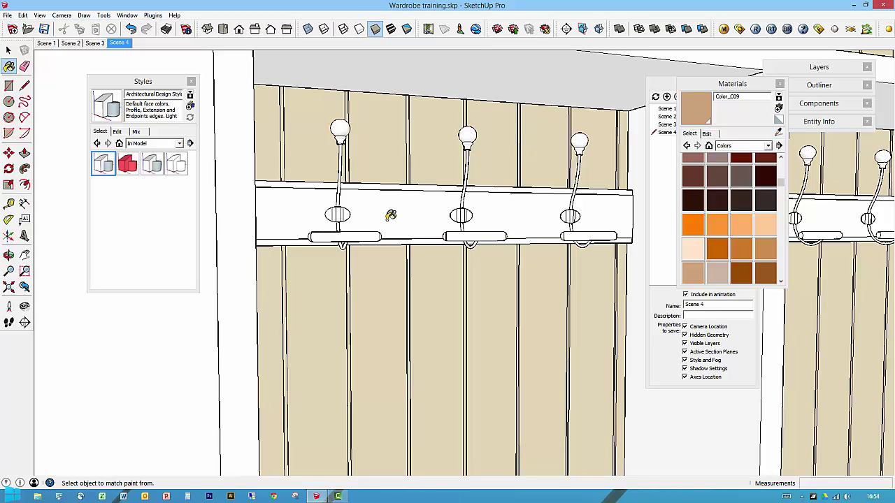
{"action": "scroll", "coordinate": [392, 216], "scroll_direction": "down", "scroll_amount": 8}
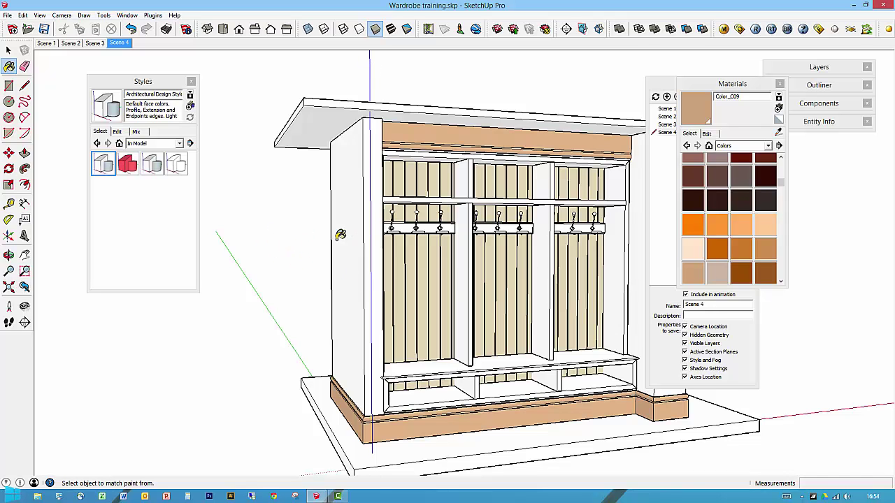
Step: Set the Architectural Design Style's faces to Shaded with Textures and update the style
{"action": "left_click", "coordinate": [103, 165]}
{"action": "left_click", "coordinate": [118, 132]}
{"action": "left_click", "coordinate": [108, 143]}
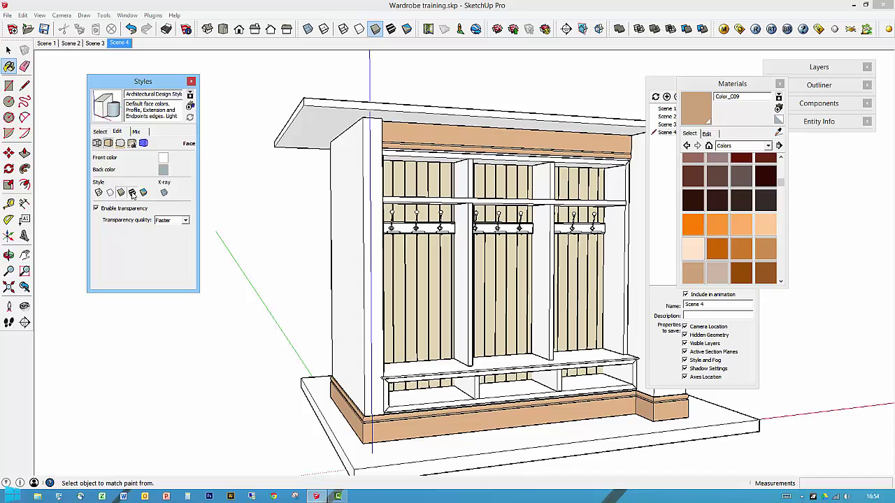
{"action": "left_click", "coordinate": [133, 193]}
{"action": "left_click", "coordinate": [107, 110]}
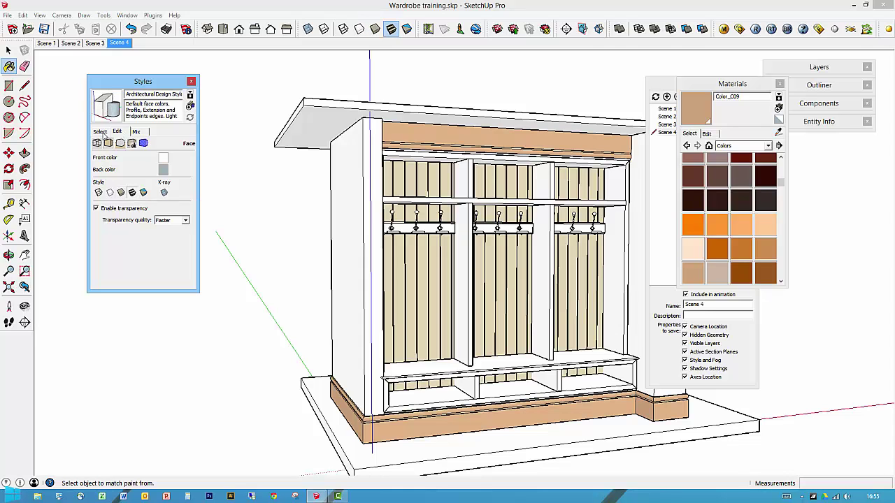
Step: Apply the CUT style and set its faces to Shaded with Textures
{"action": "left_click", "coordinate": [101, 133]}
{"action": "left_click", "coordinate": [151, 164]}
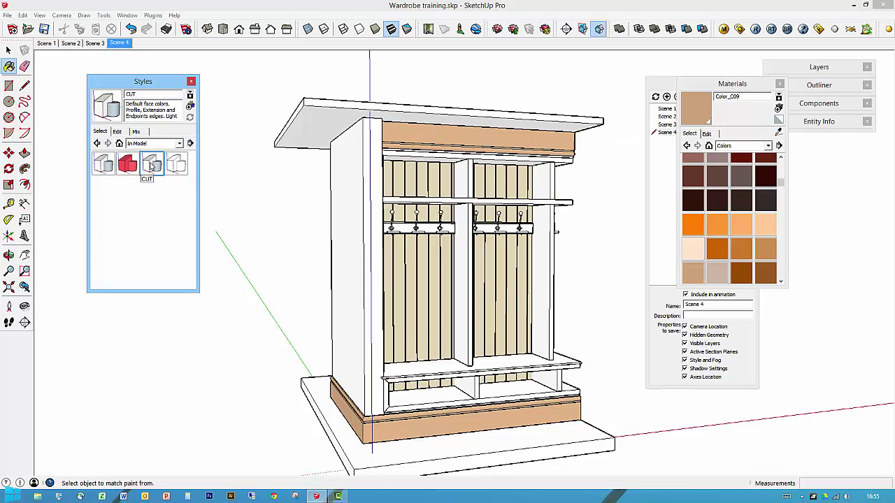
{"action": "left_click", "coordinate": [117, 132]}
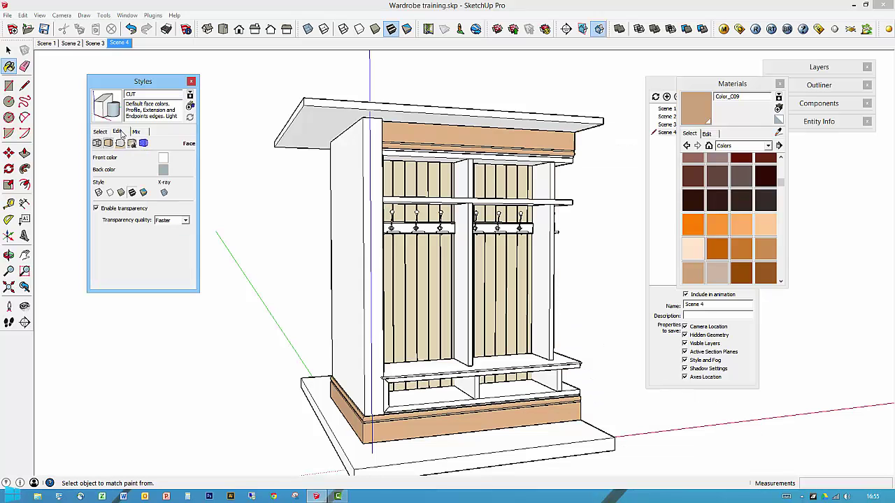
{"action": "left_click", "coordinate": [133, 194]}
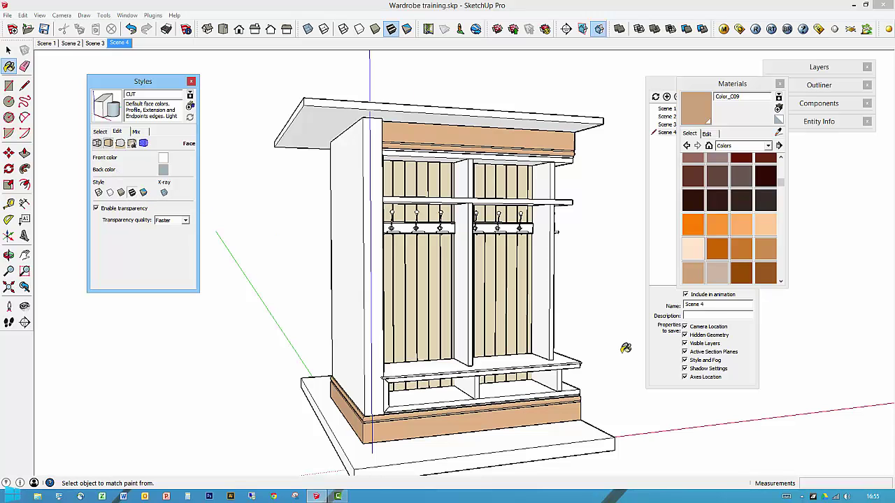